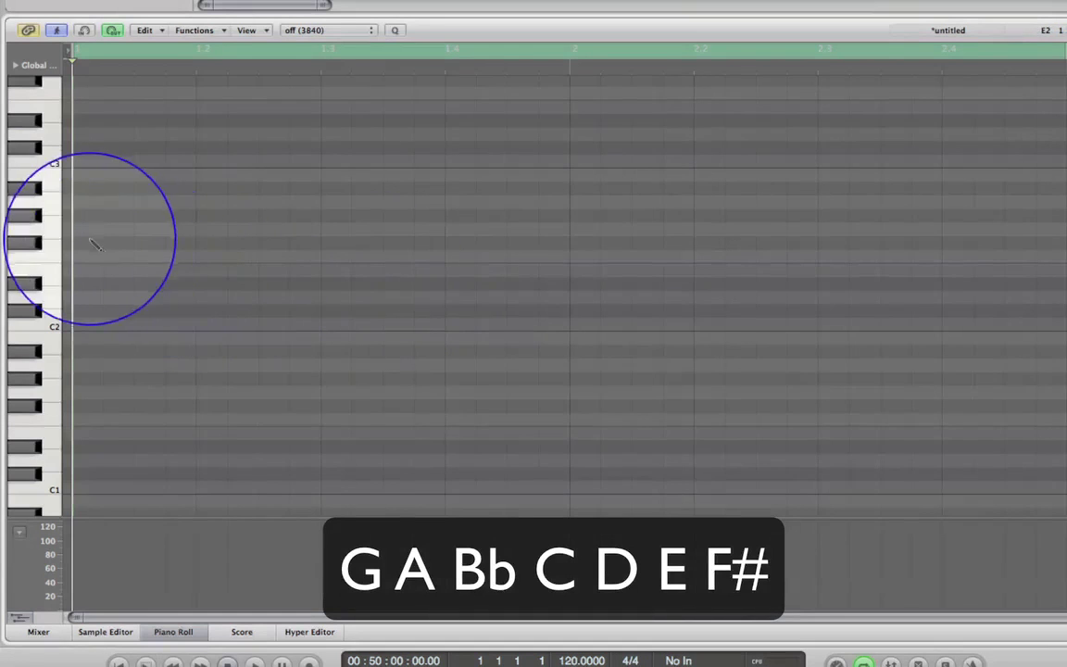
Draw a G2 note at the start of bar 1 and copy it into a rising half-beat run through A2, Bb2, C3 and D3.
click(90, 232)
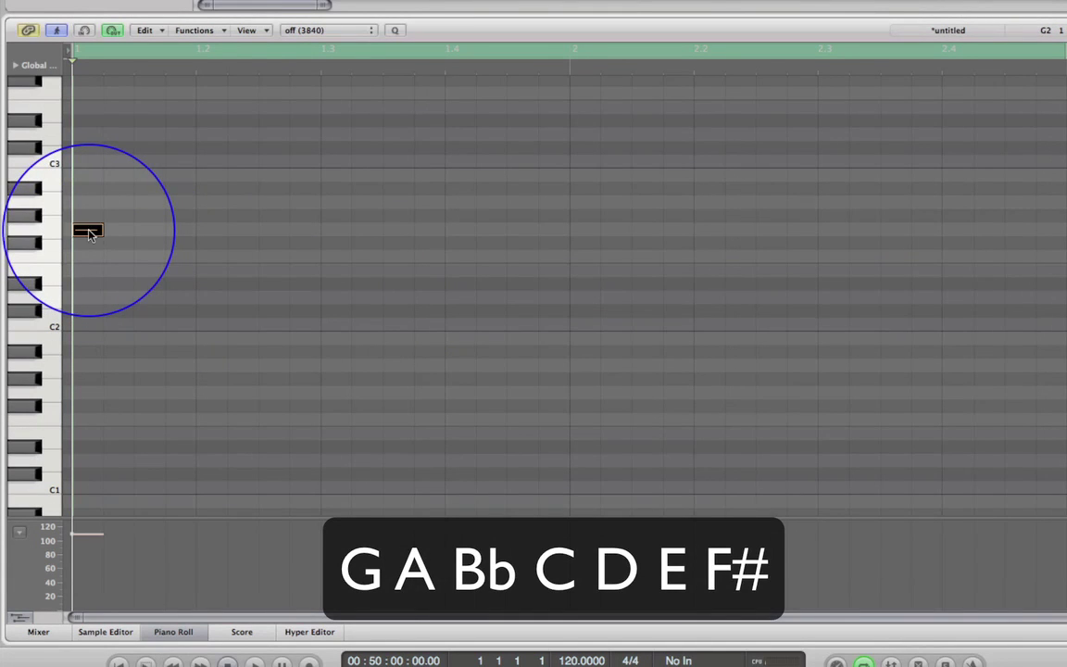
click(88, 230)
scroll(90, 235, up, 1)
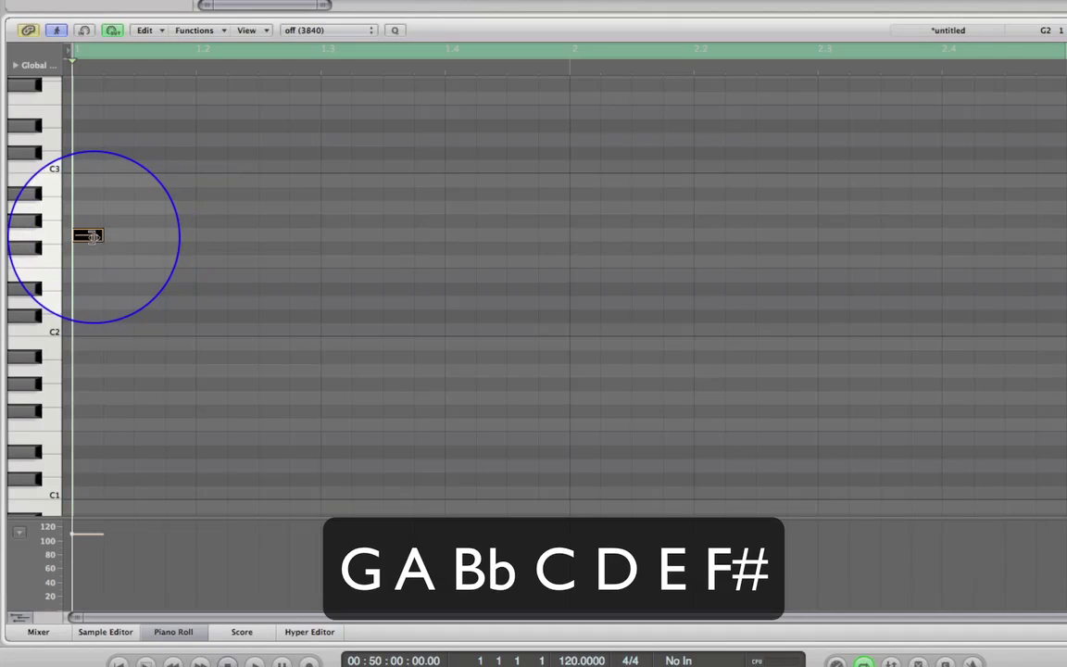
drag(92, 237, 335, 143)
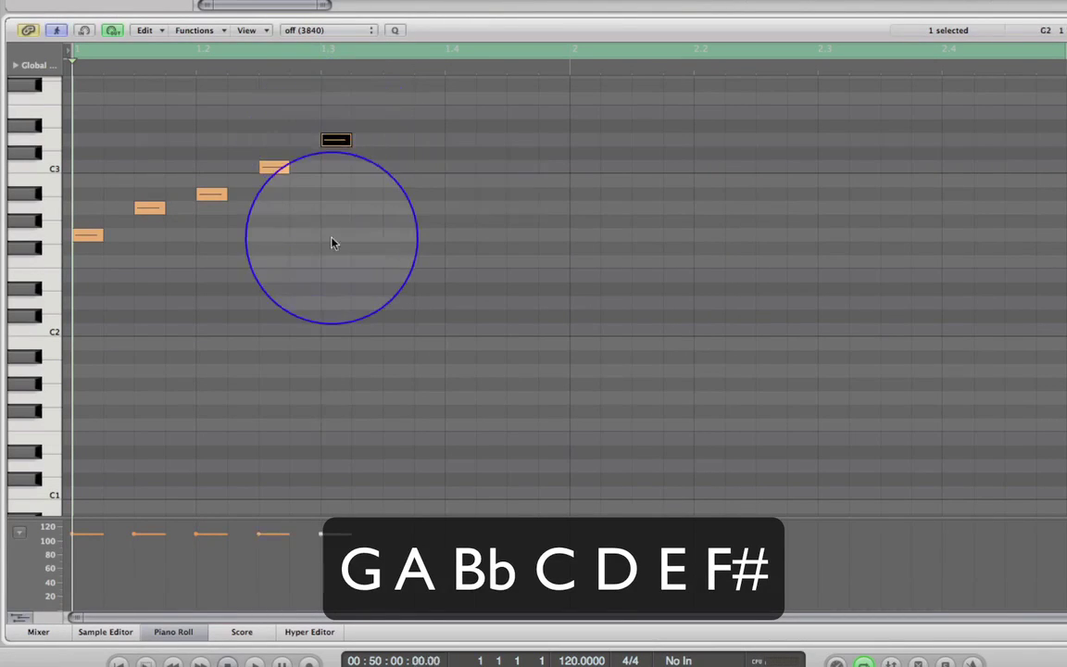
Play back the rising five-note run several times from the start of bar 1.
key(space)
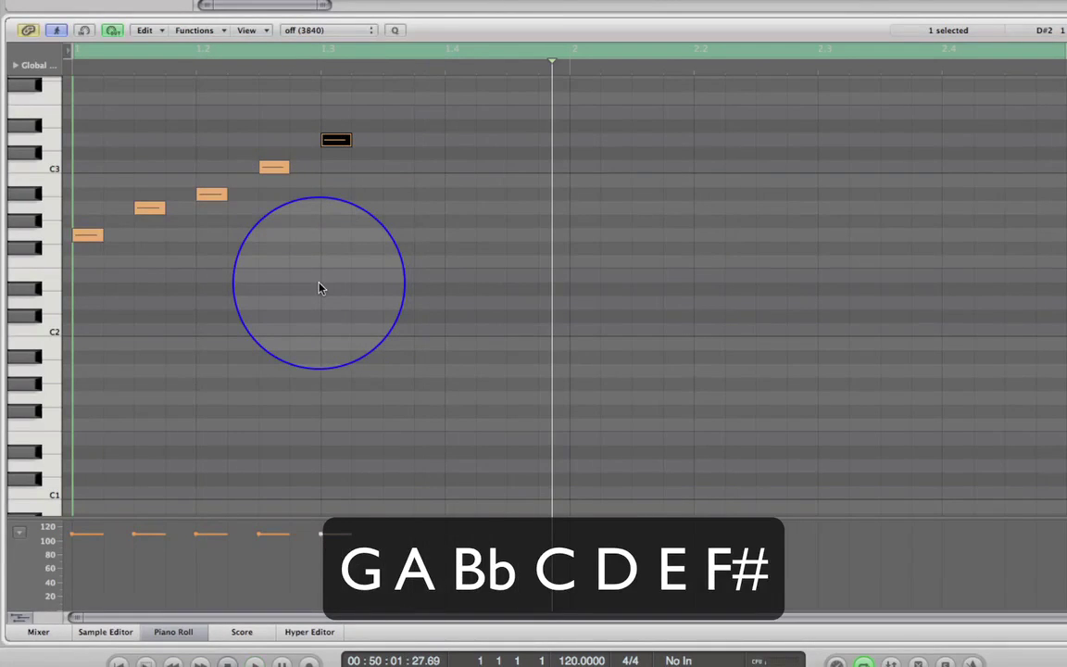
key(space)
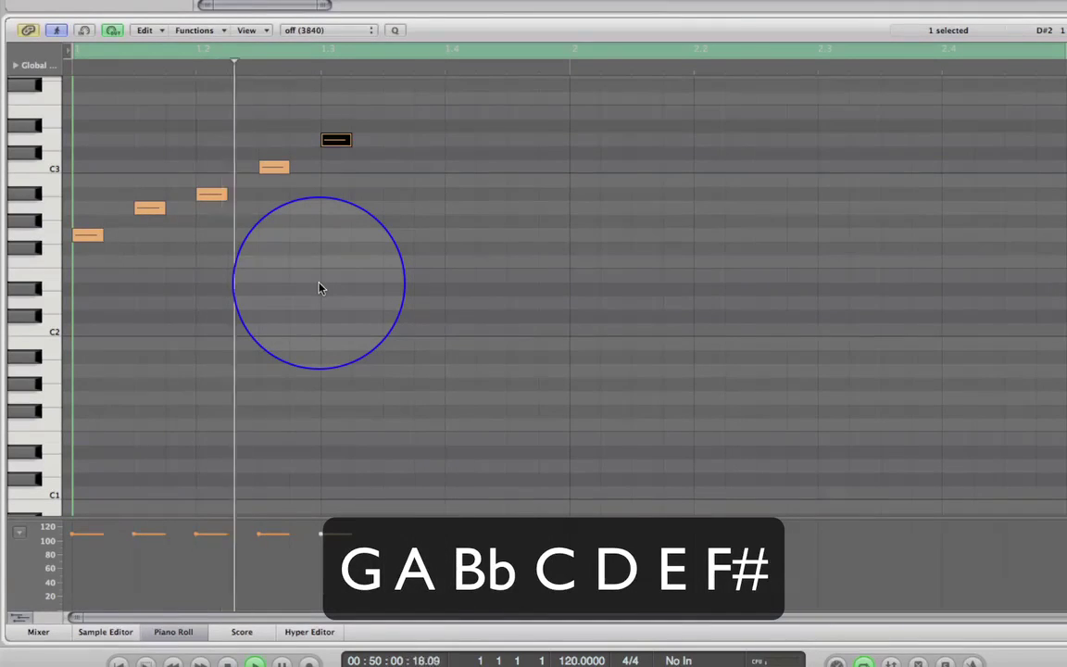
key(space)
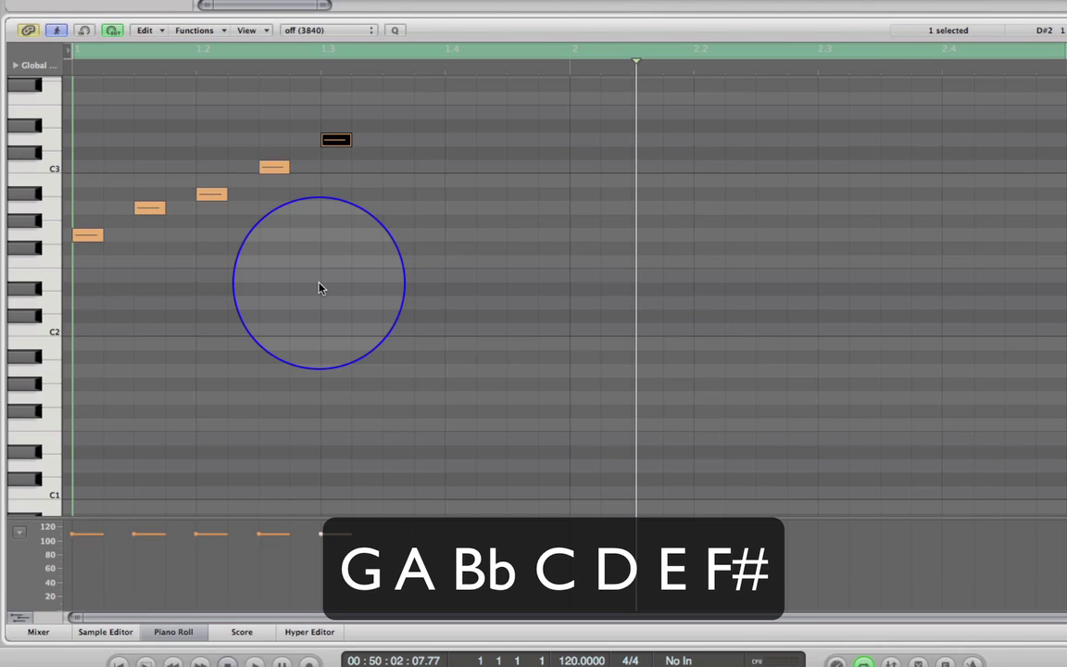
key(space)
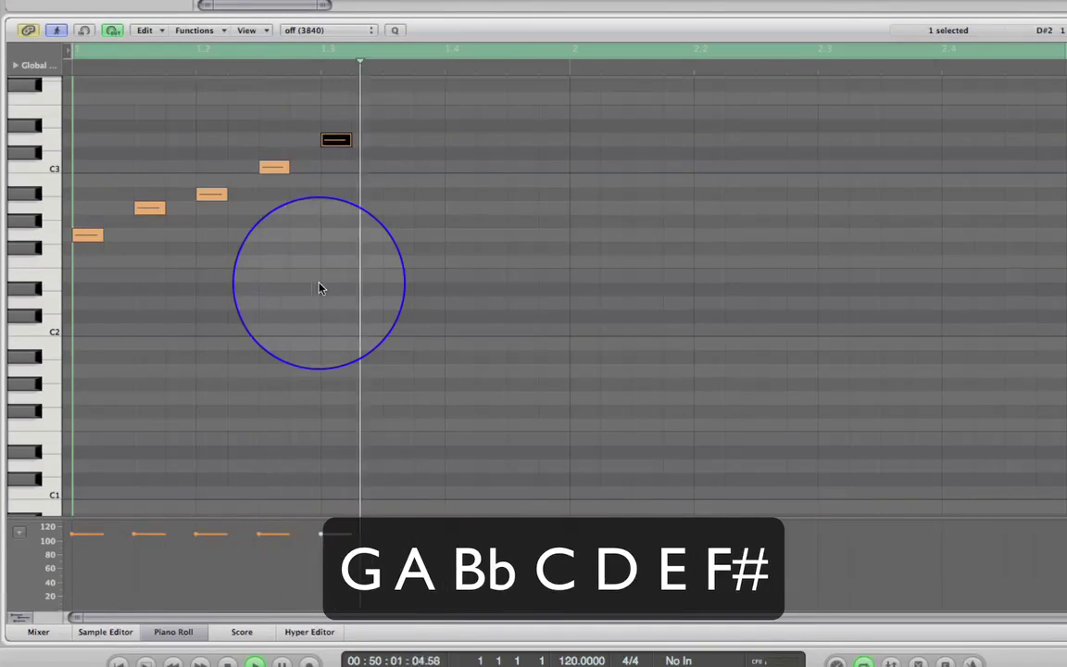
key(space)
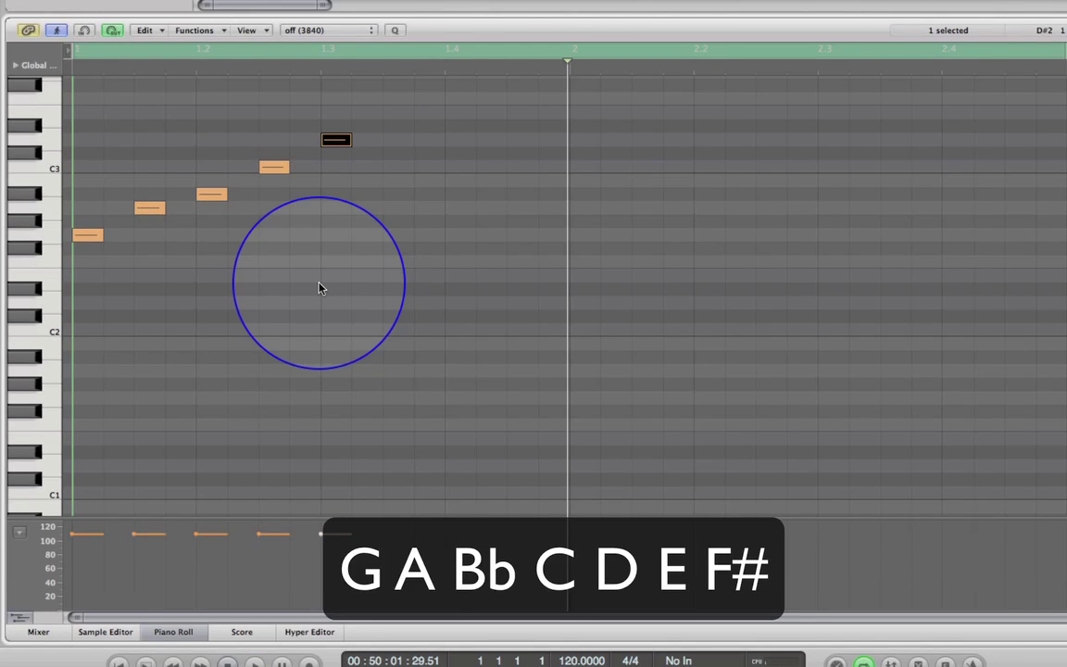
key(space)
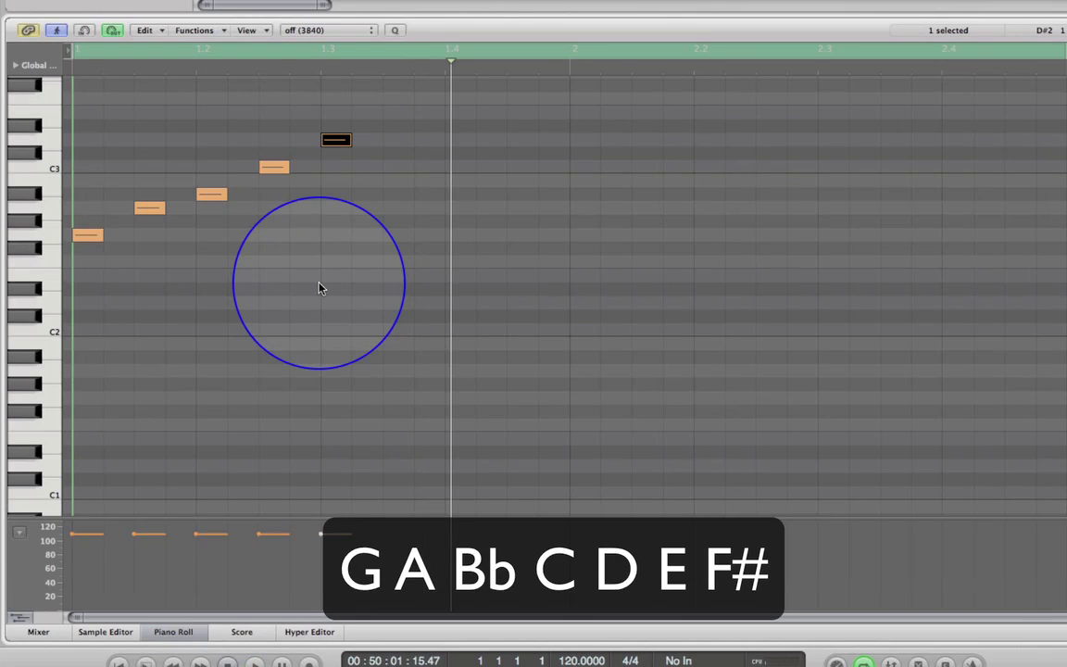
key(space)
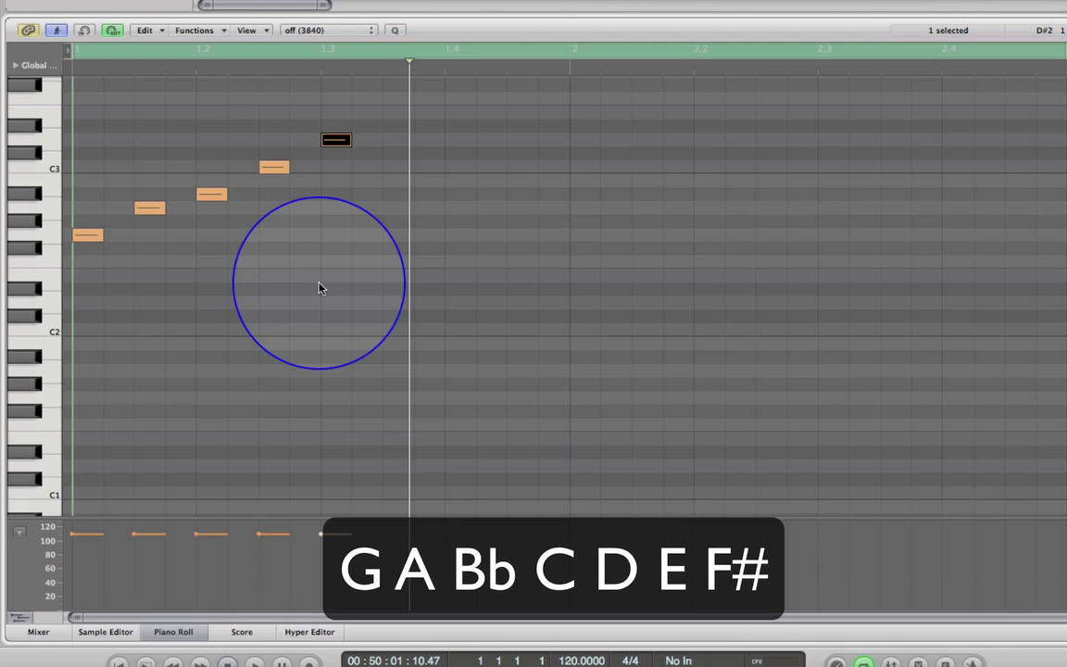
Reshape and extend the run into a half-beat arpeggio of G2, Bb2, D3, F#3, D3, F#3, Bb2 and G2.
click(149, 207)
drag(148, 204, 209, 148)
click(210, 196)
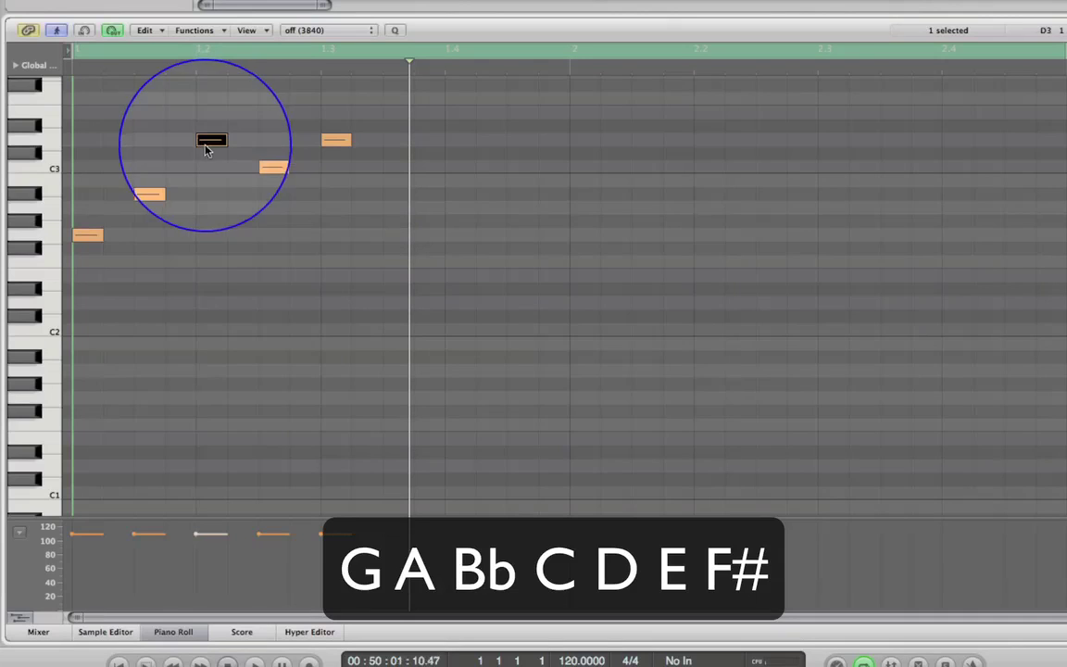
drag(273, 172, 274, 93)
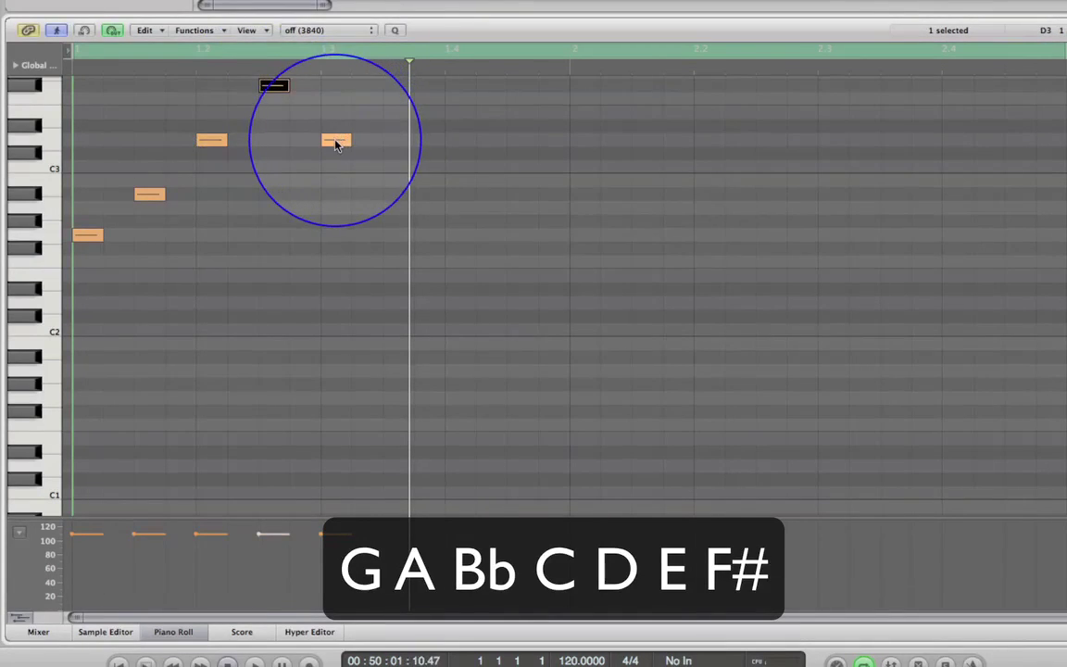
drag(336, 142, 334, 141)
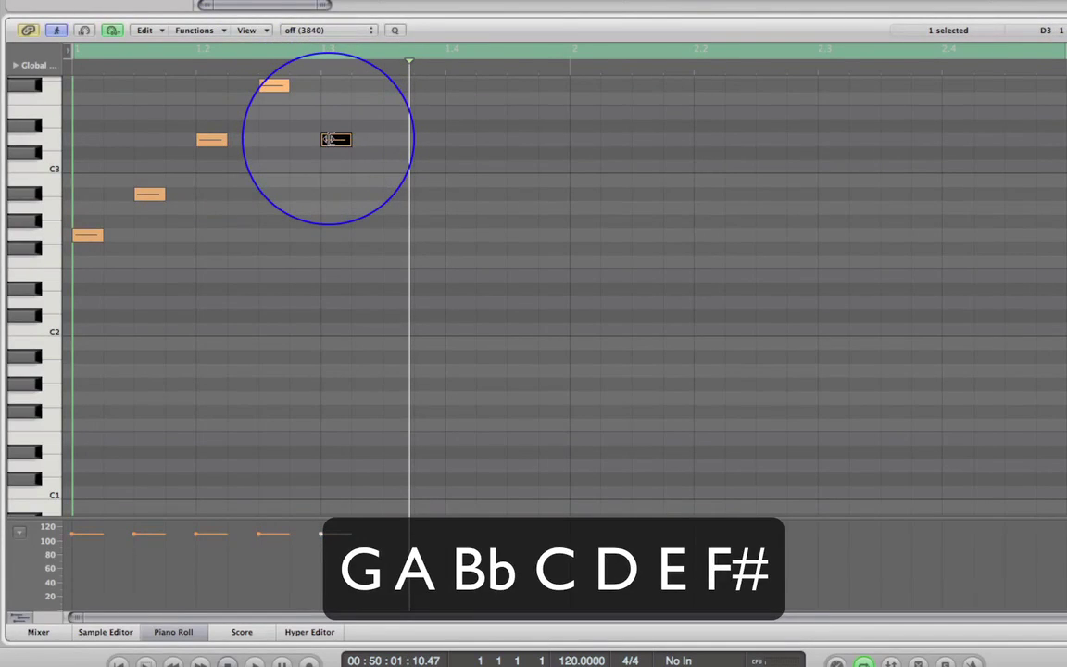
drag(329, 139, 522, 238)
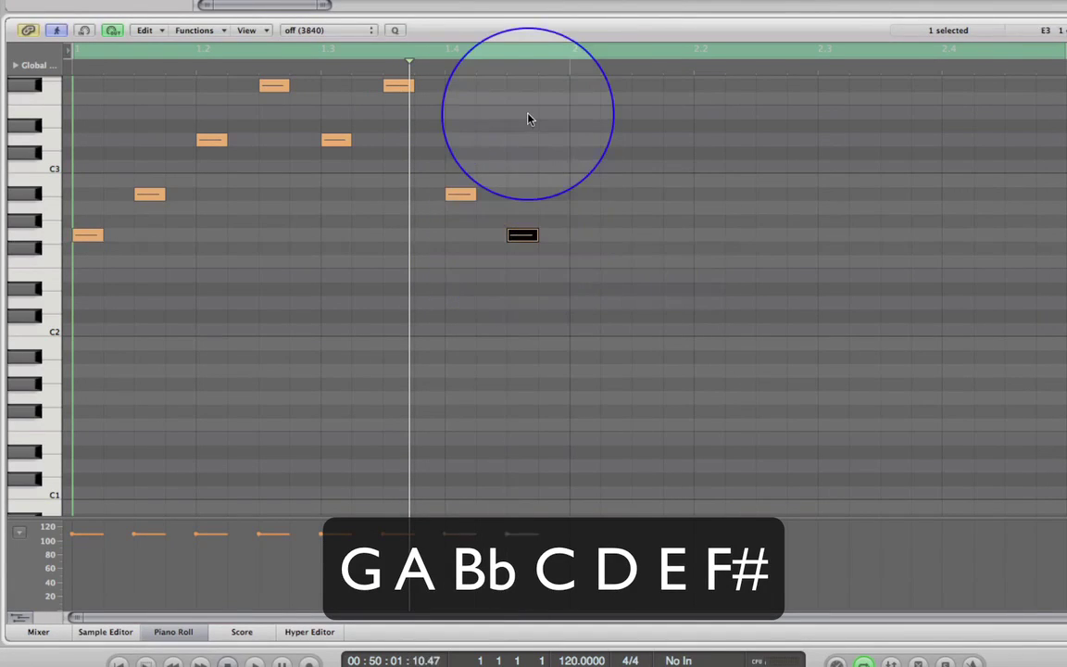
Play back the eight-note arpeggio repeatedly from the start of bar 1.
key(space)
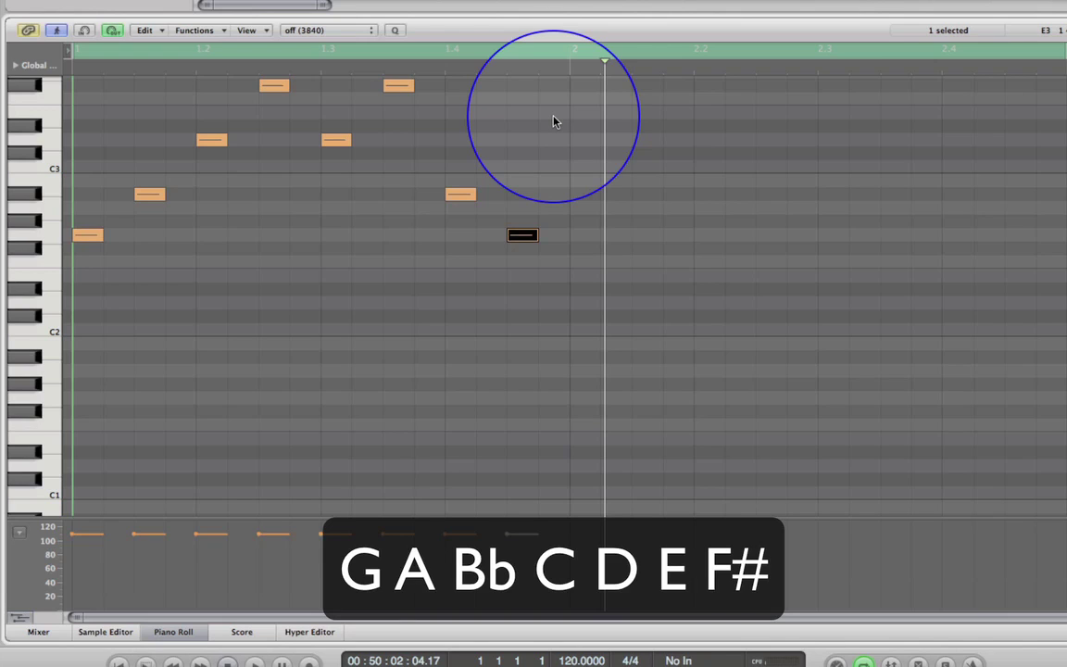
key(space)
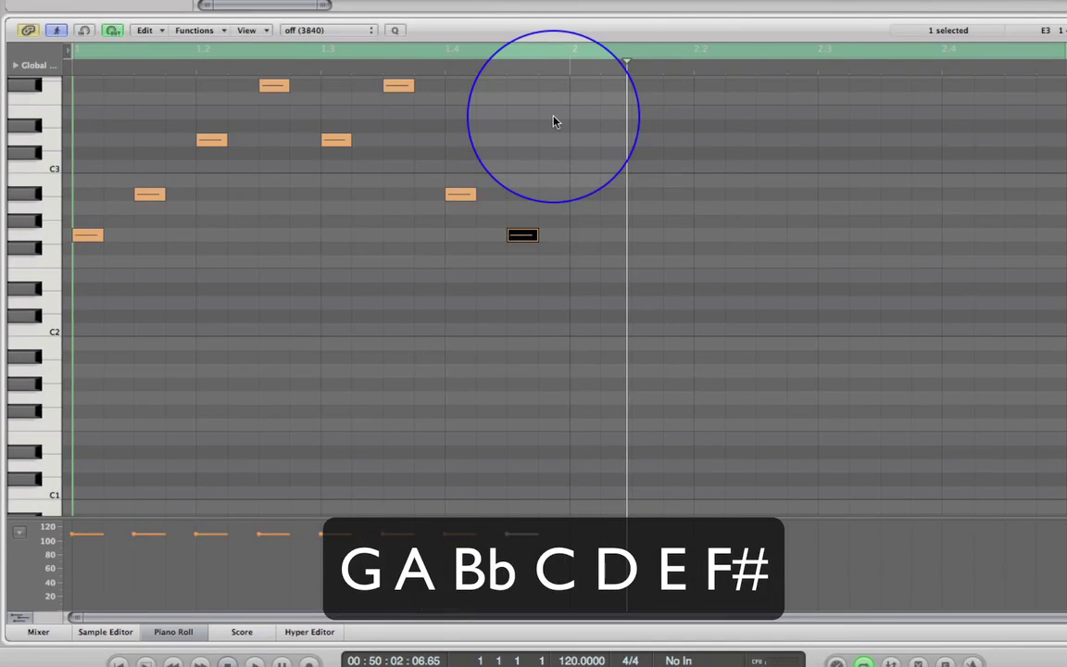
key(space)
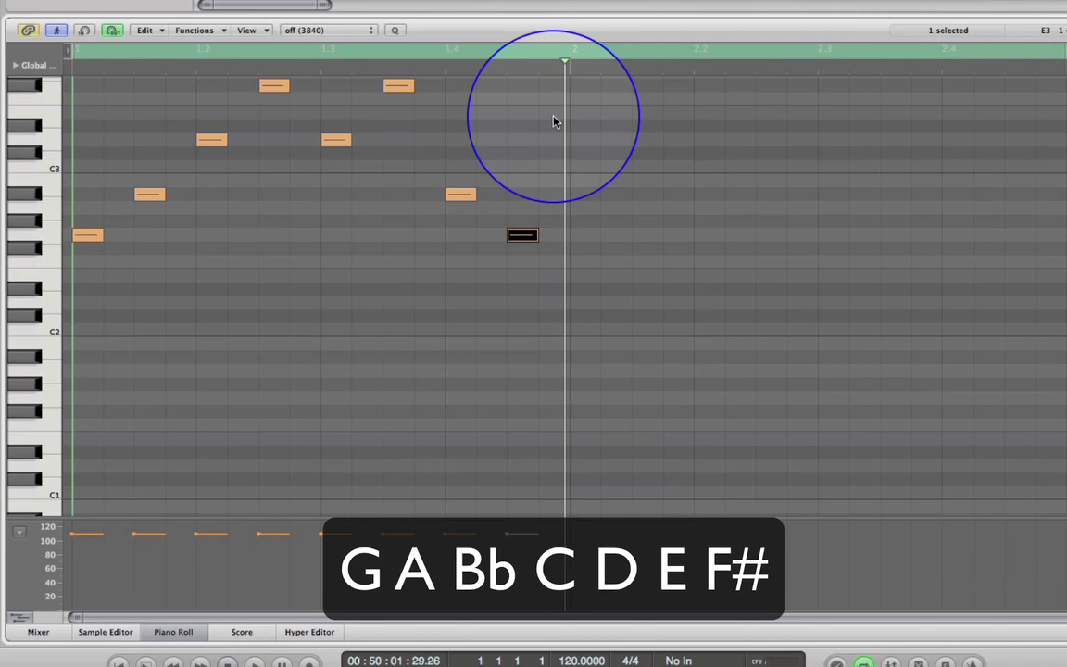
key(space)
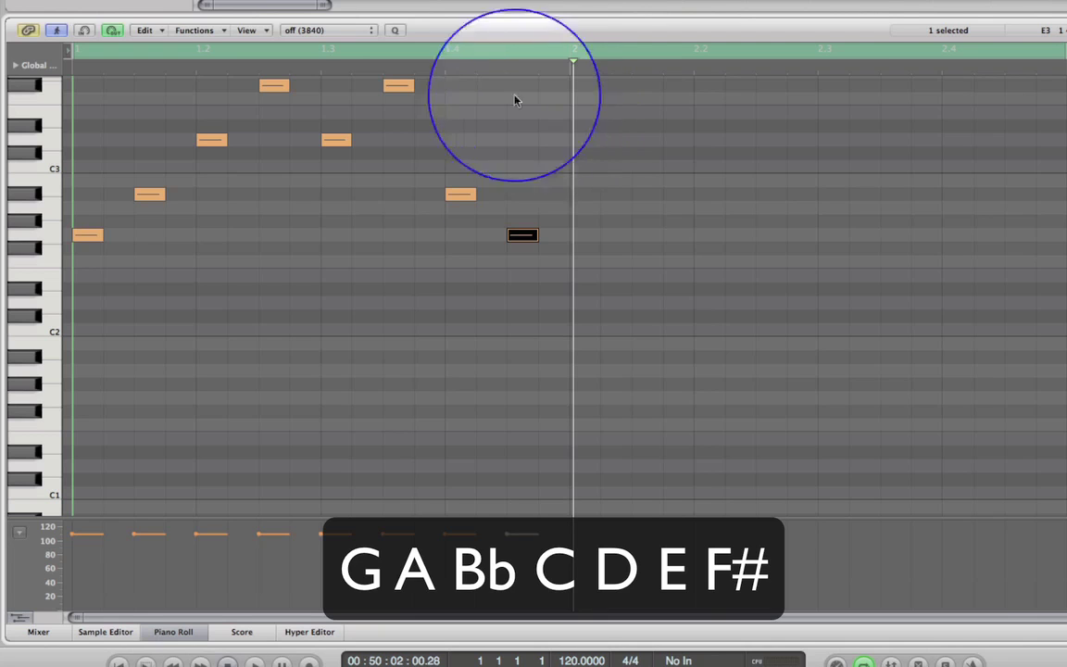
Delete all the notes except the opening G2.
scroll(340, 260, up, 1)
scroll(340, 260, up, 4)
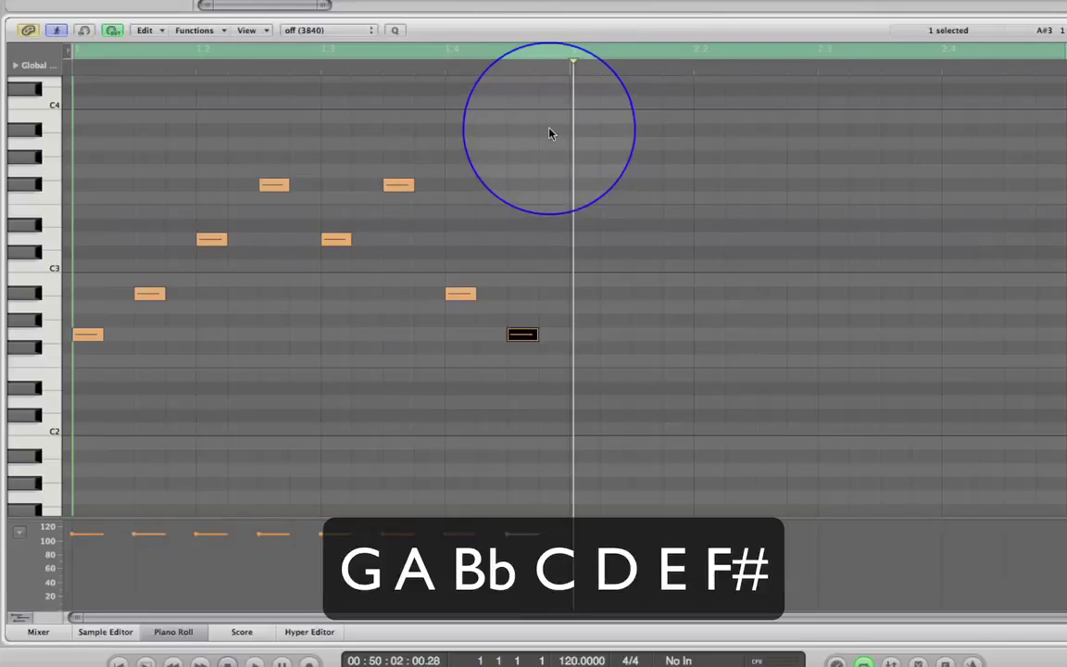
drag(547, 127, 163, 375)
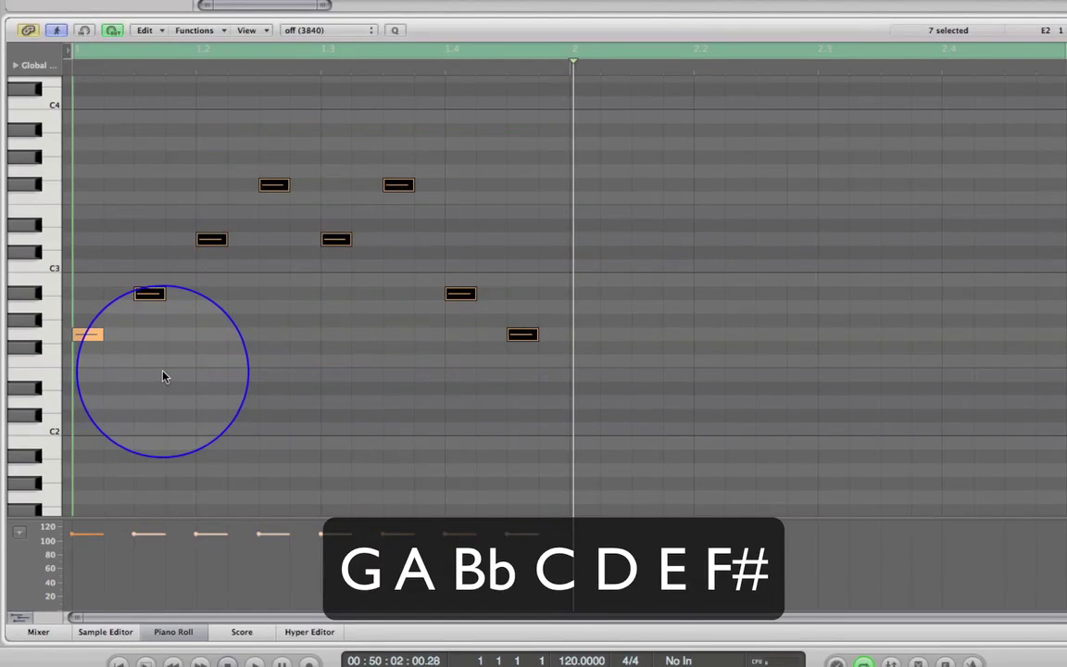
key(Delete)
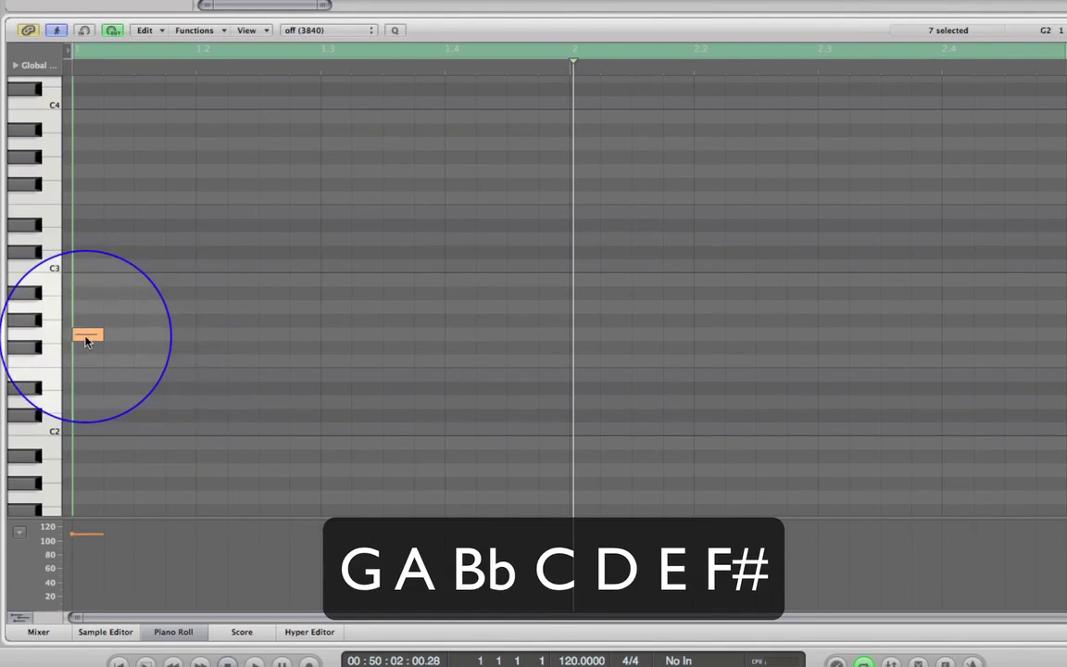
Copy G2 at half-beat spacing into a phrase of G2, A2, Bb2, D3, D3, F#3, D3, C3, A2, G2 and play it.
click(87, 337)
drag(87, 339, 650, 338)
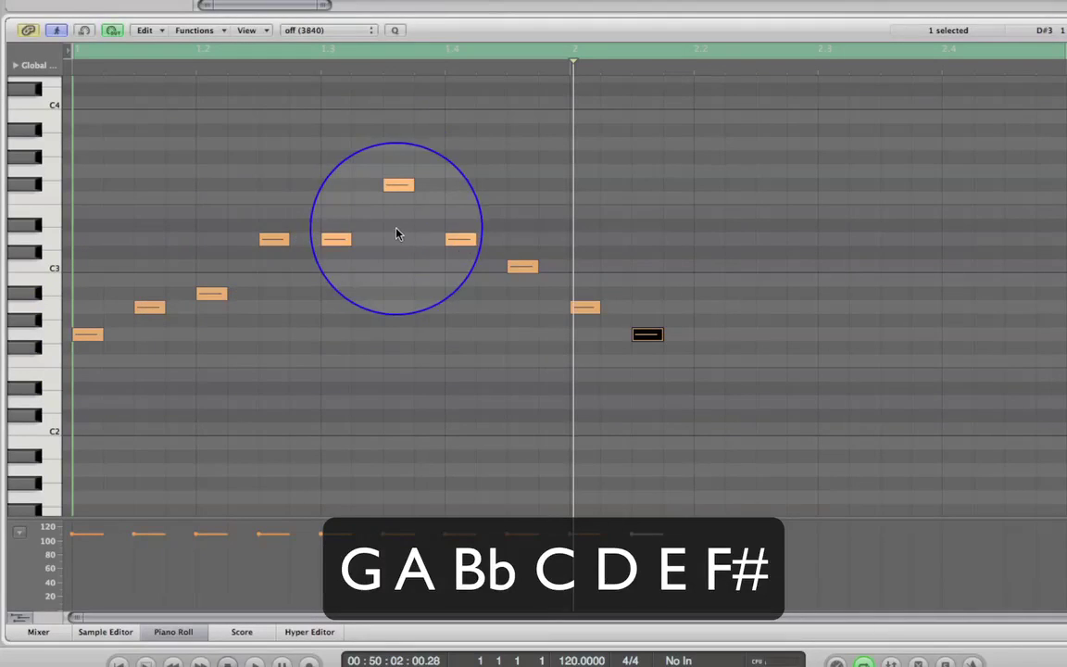
key(space)
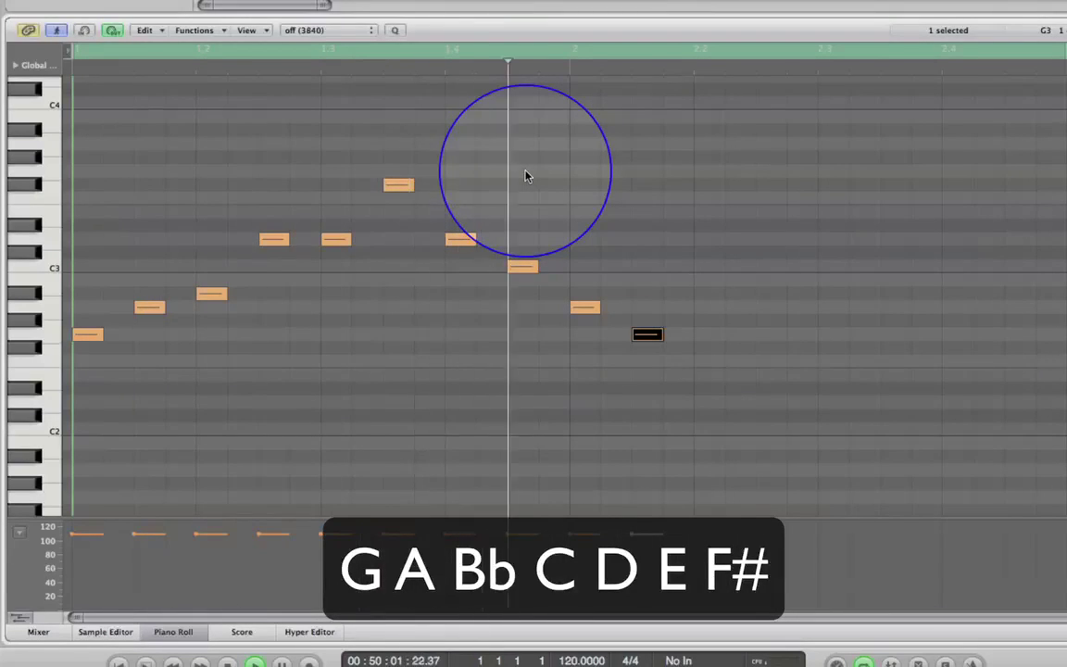
Raise the phrase's fourth note to F#3 and play the phrase back several times.
drag(265, 241, 271, 187)
key(space)
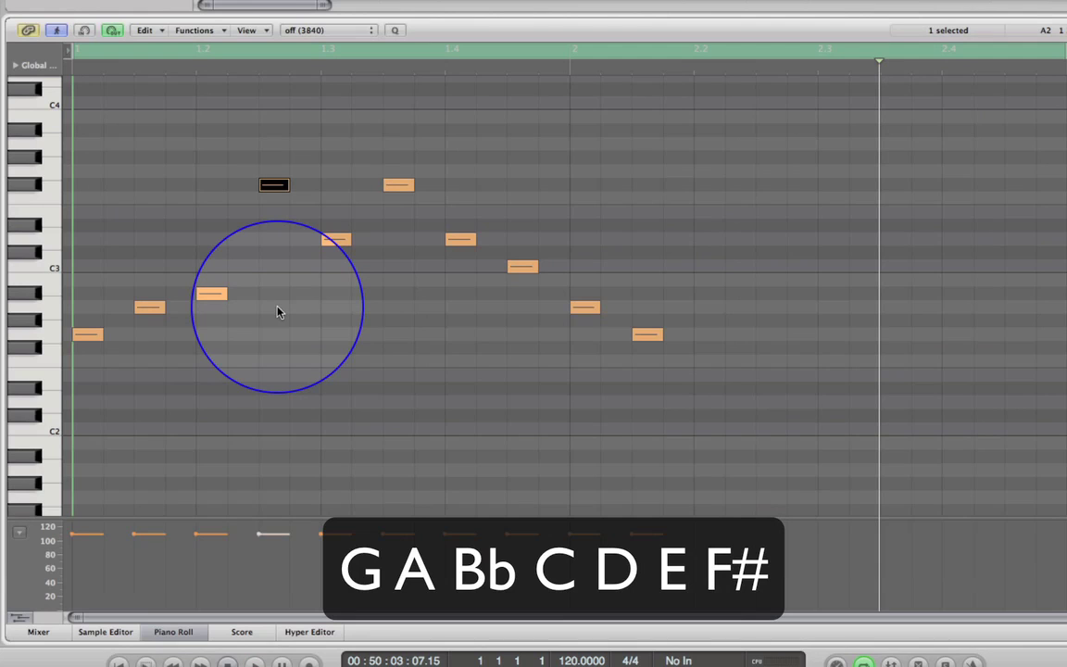
key(space)
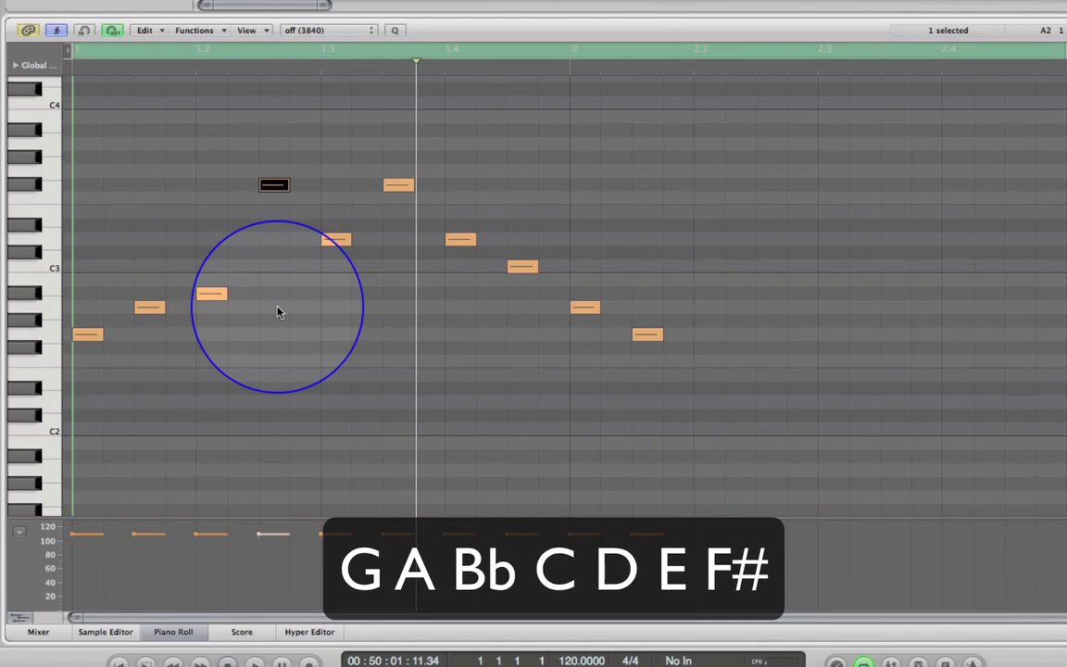
key(space)
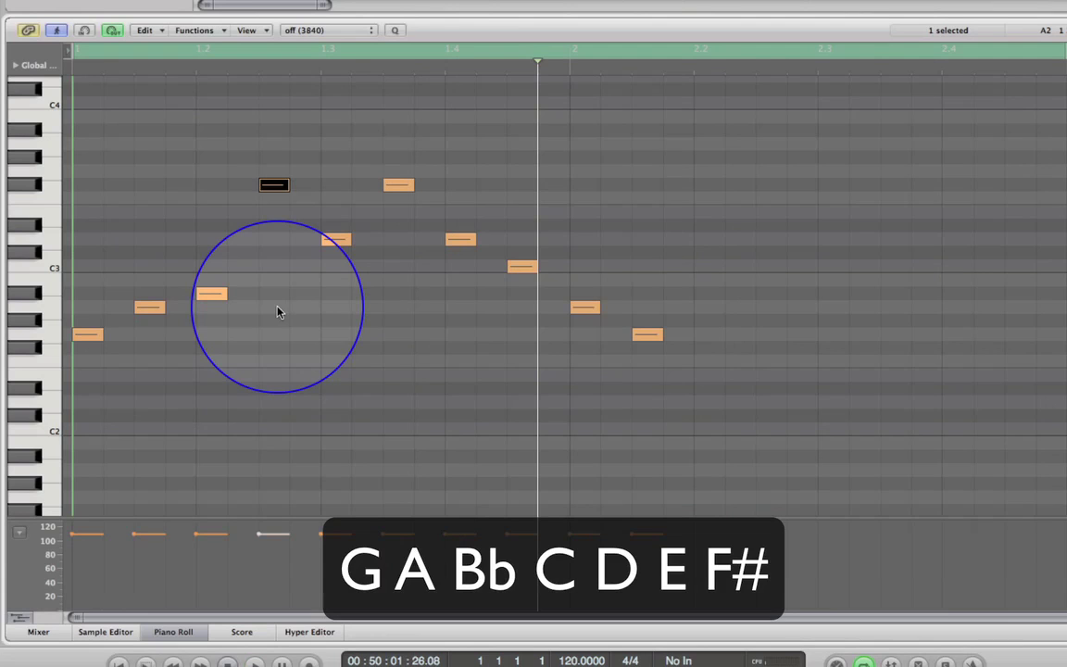
key(Return)
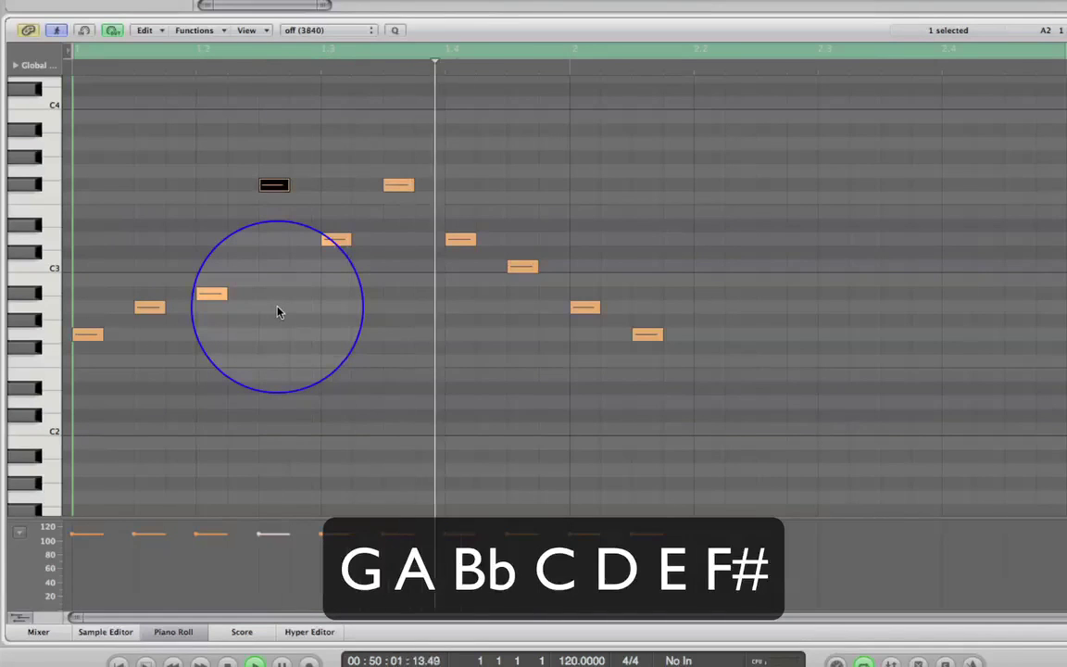
key(Return)
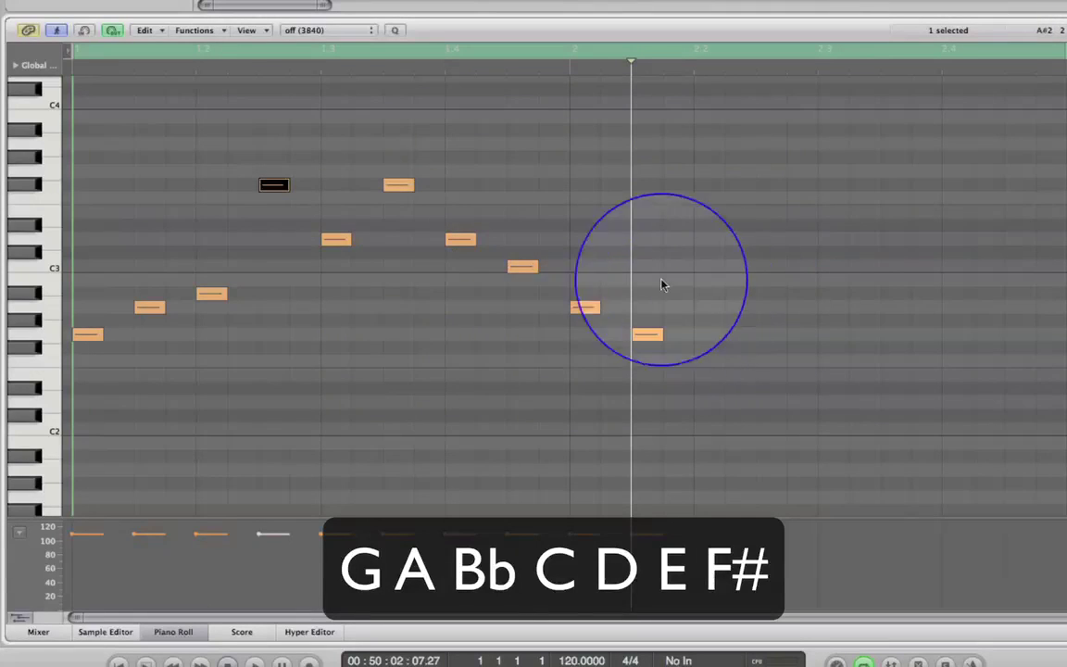
key(Return)
key(space)
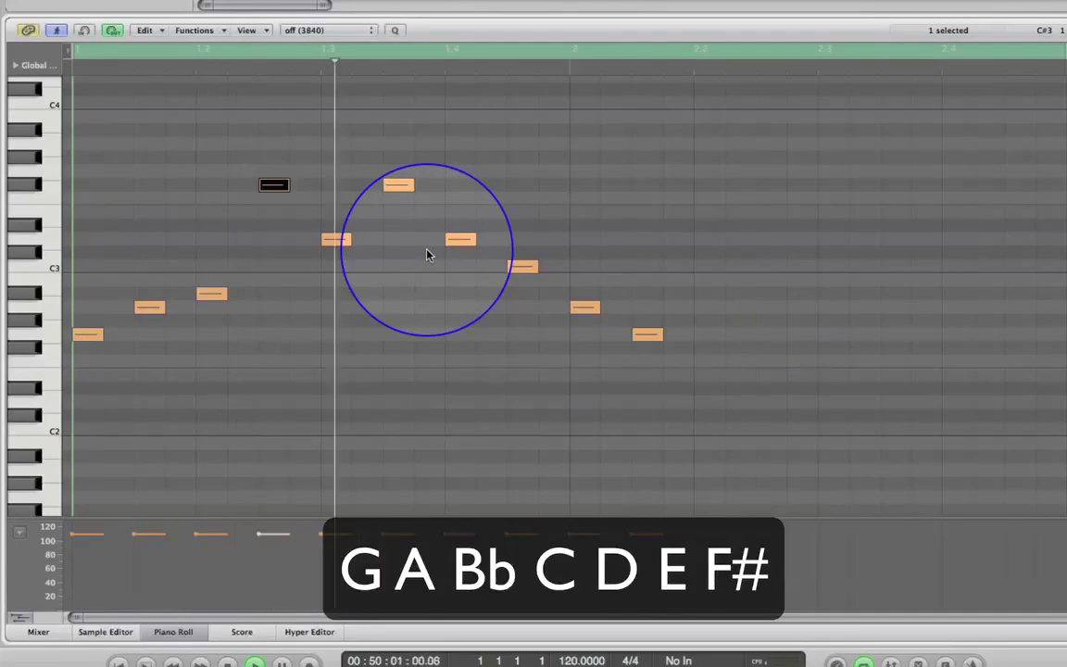
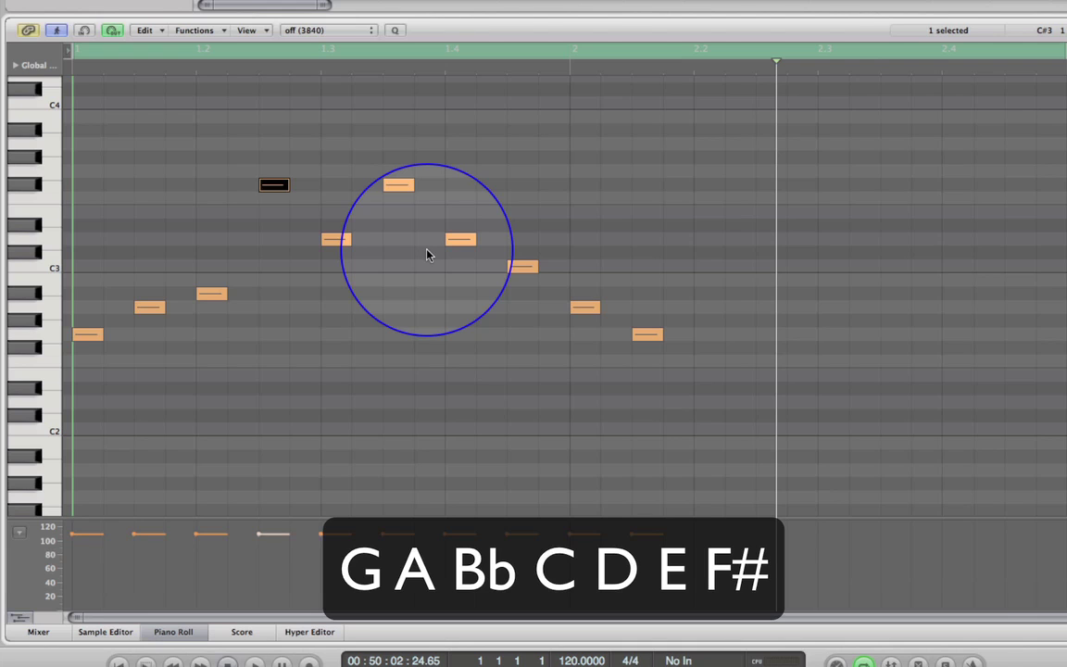
key(space)
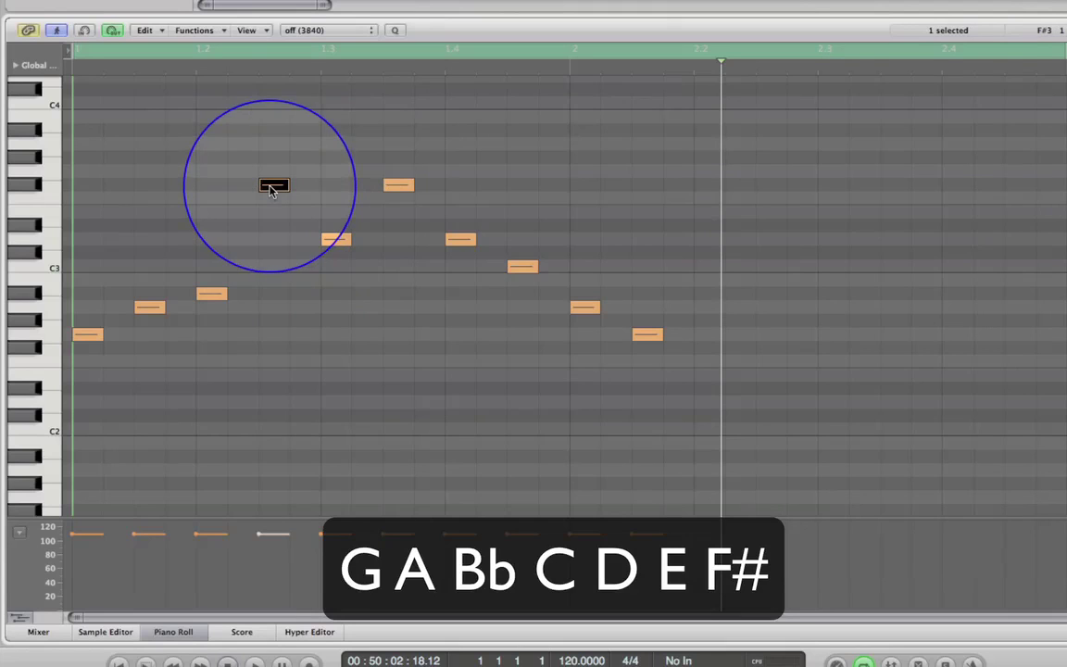
Lower the phrase's fourth note to Bb2 and play the phrase back.
drag(271, 190, 274, 293)
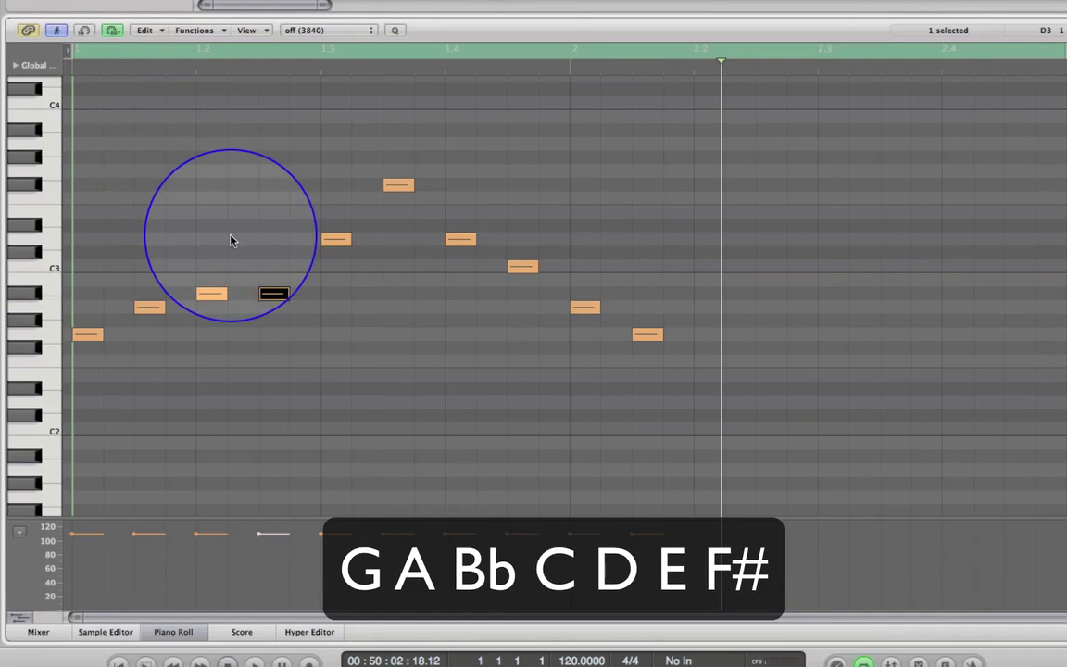
key(space)
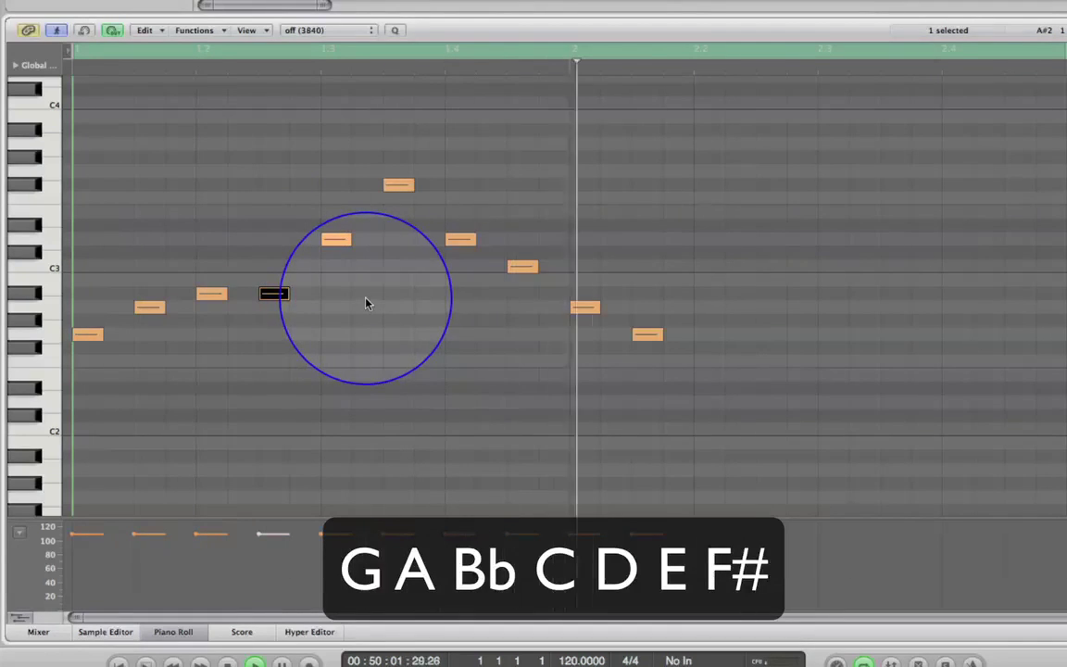
key(space)
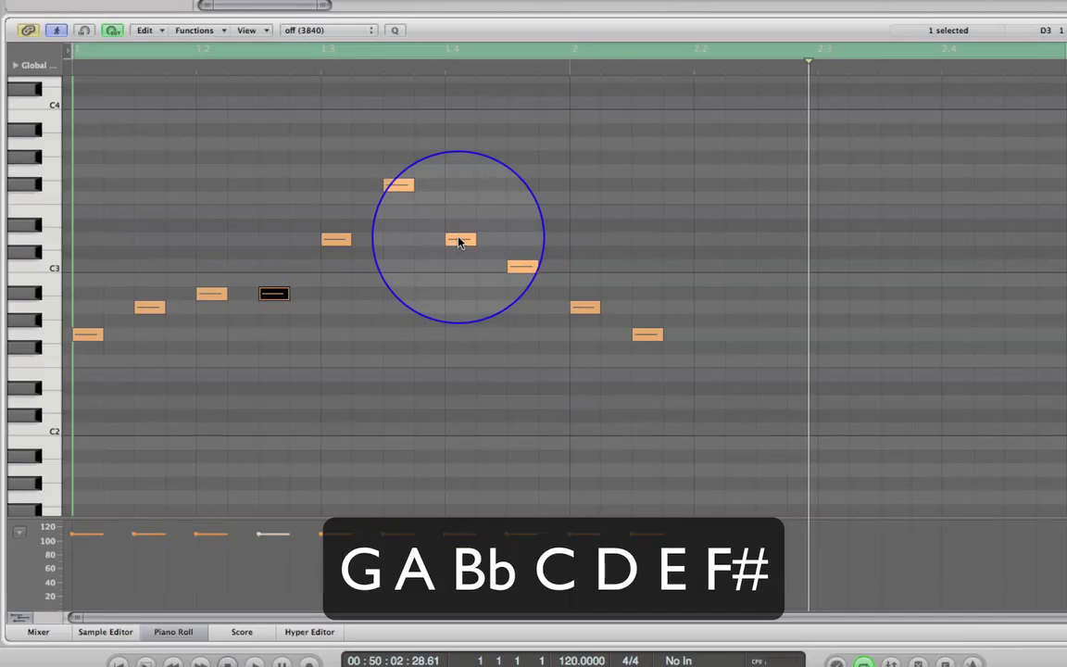
Raise the note on beat 4 of bar 1 to F#3 and delete the A2 at the start of bar 2.
drag(461, 242, 460, 186)
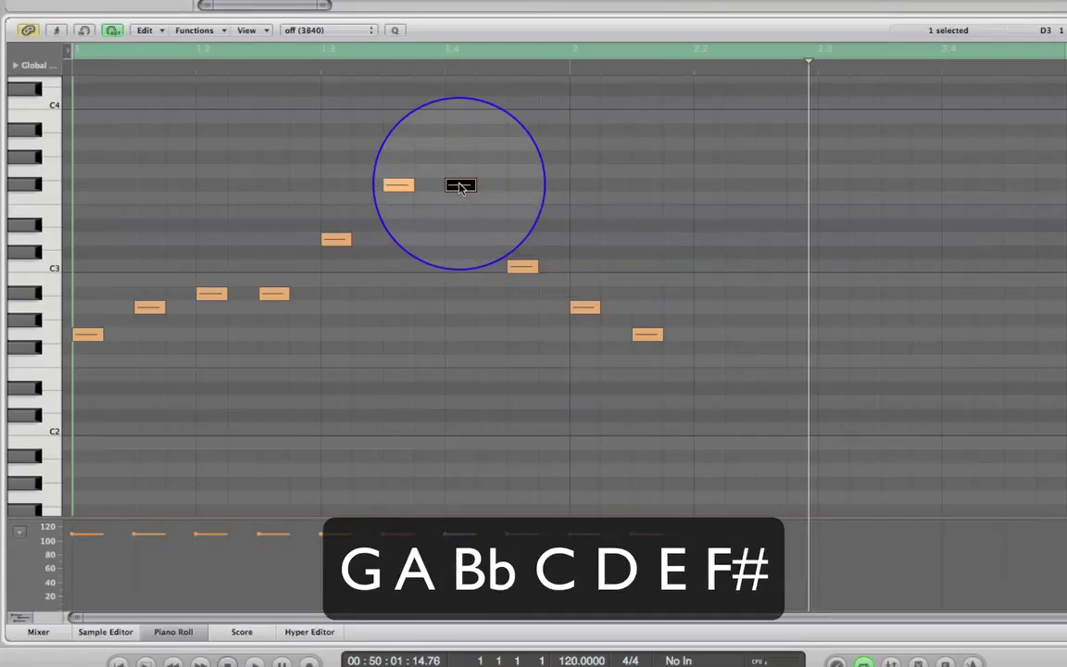
click(580, 310)
key(Delete)
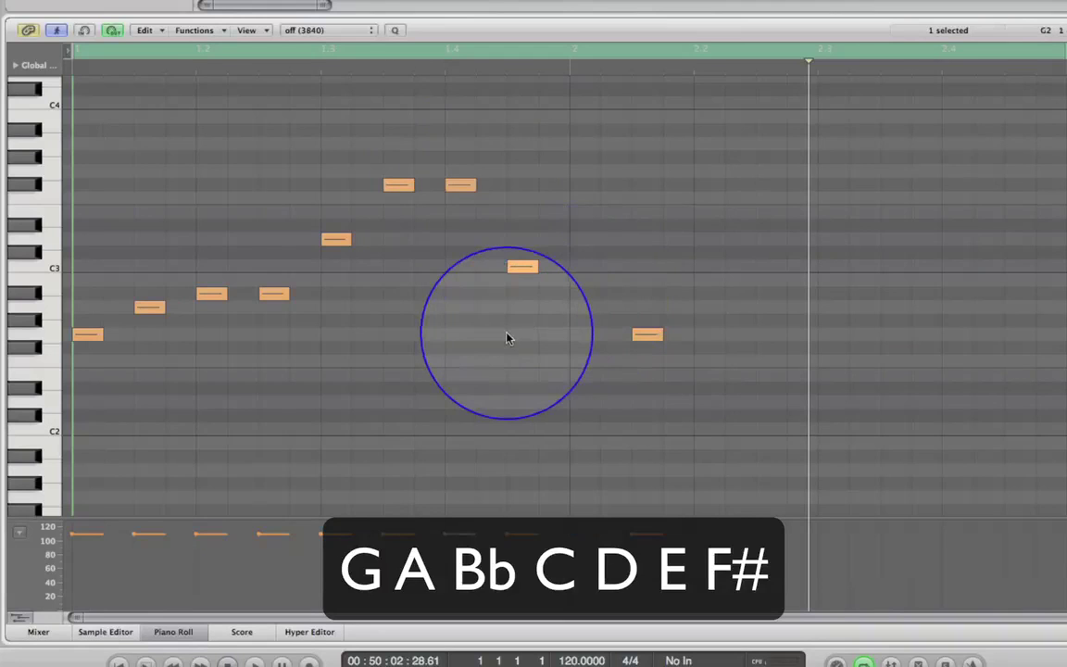
Move the closing G2 back to the start of bar 2 and play the phrase.
key(space)
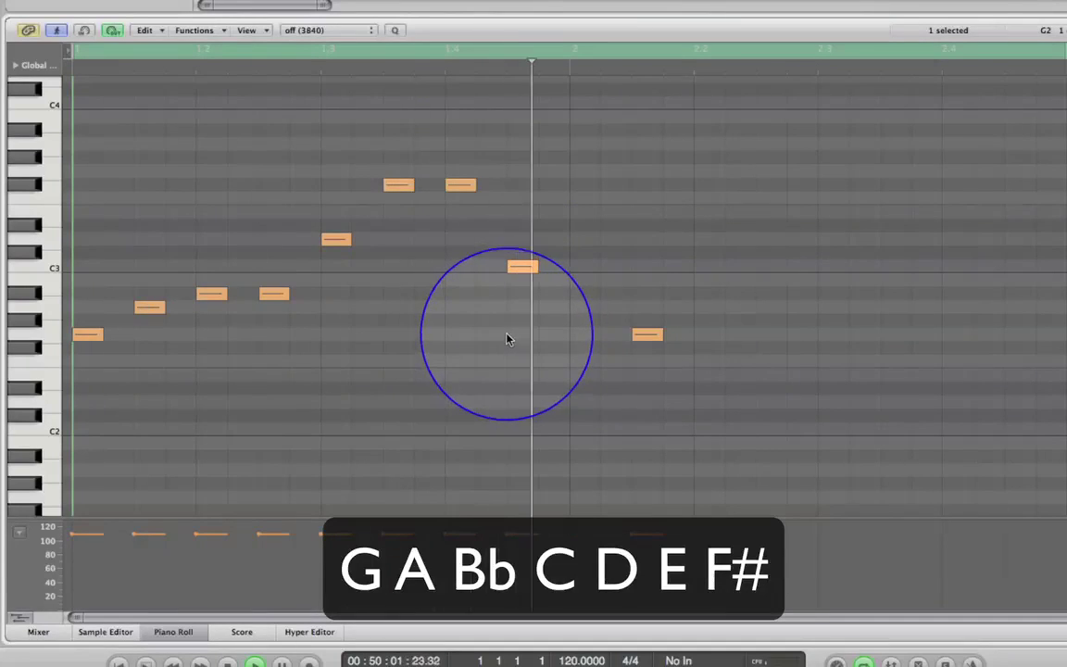
drag(646, 335, 585, 341)
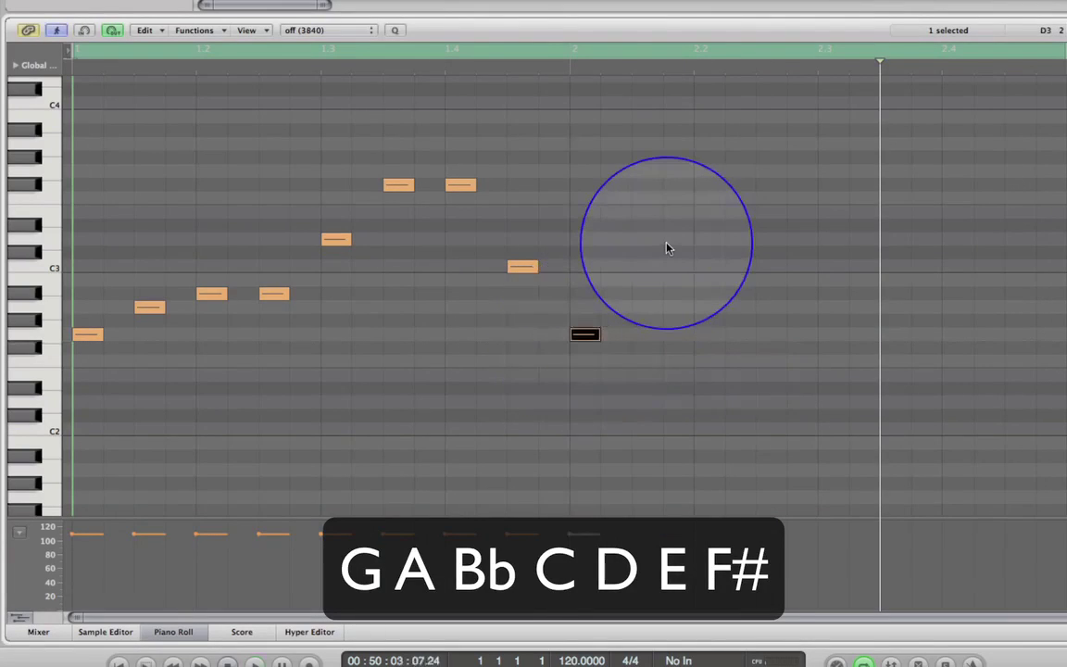
key(space)
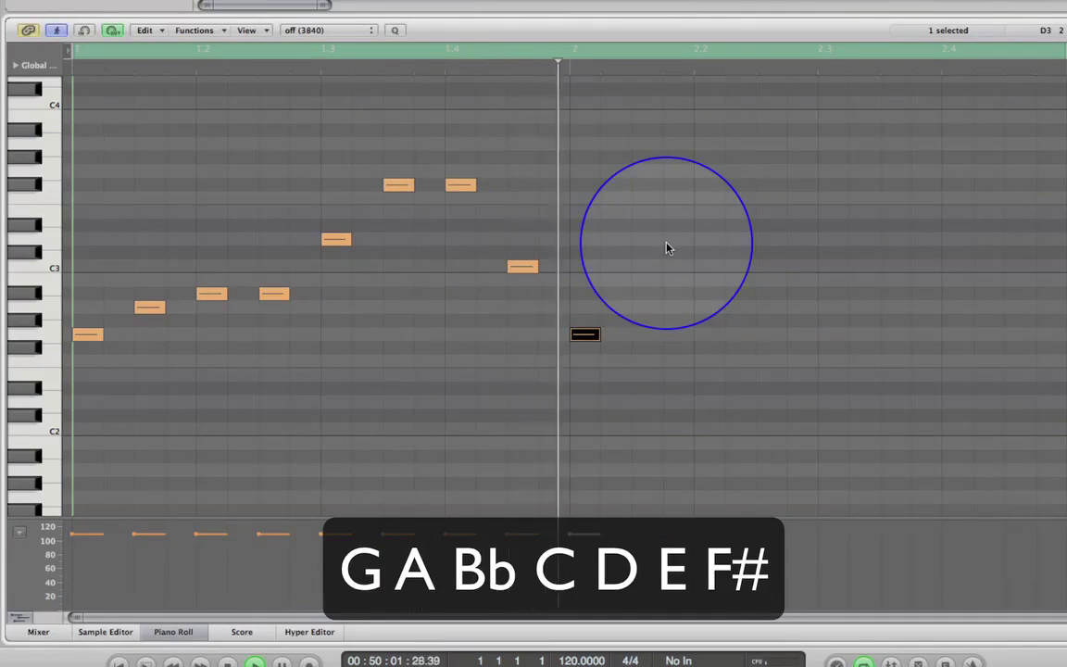